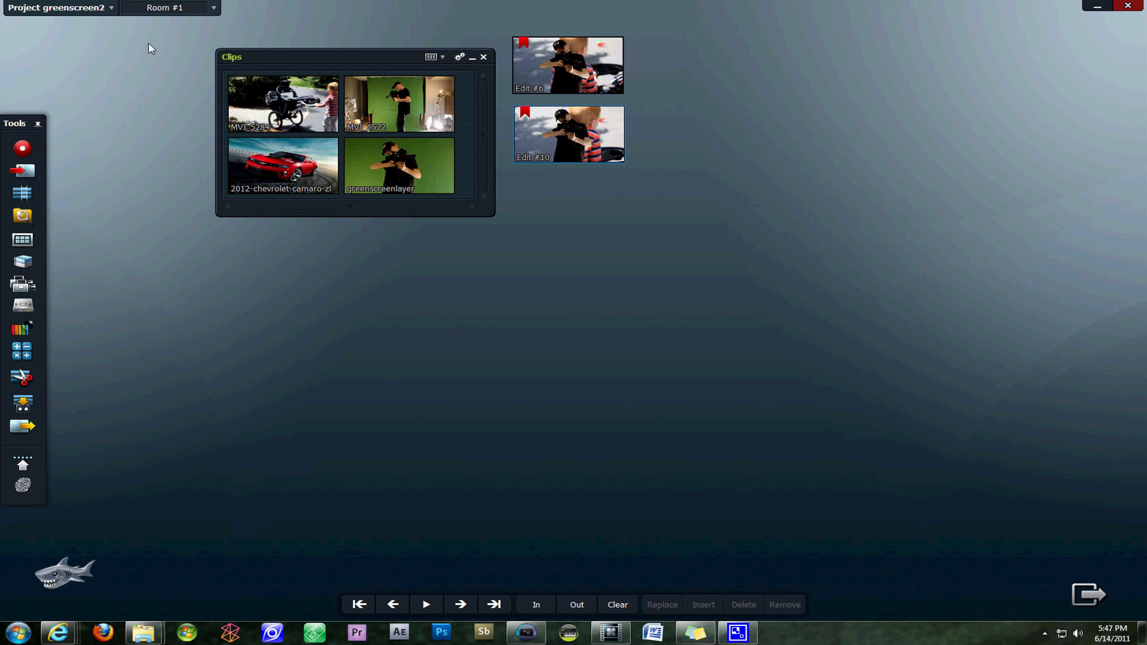
Start a new edit with the greenscreenlayer clip, then preview MVI_1572 in its own viewer.
{"action": "left_click", "coordinate": [24, 200]}
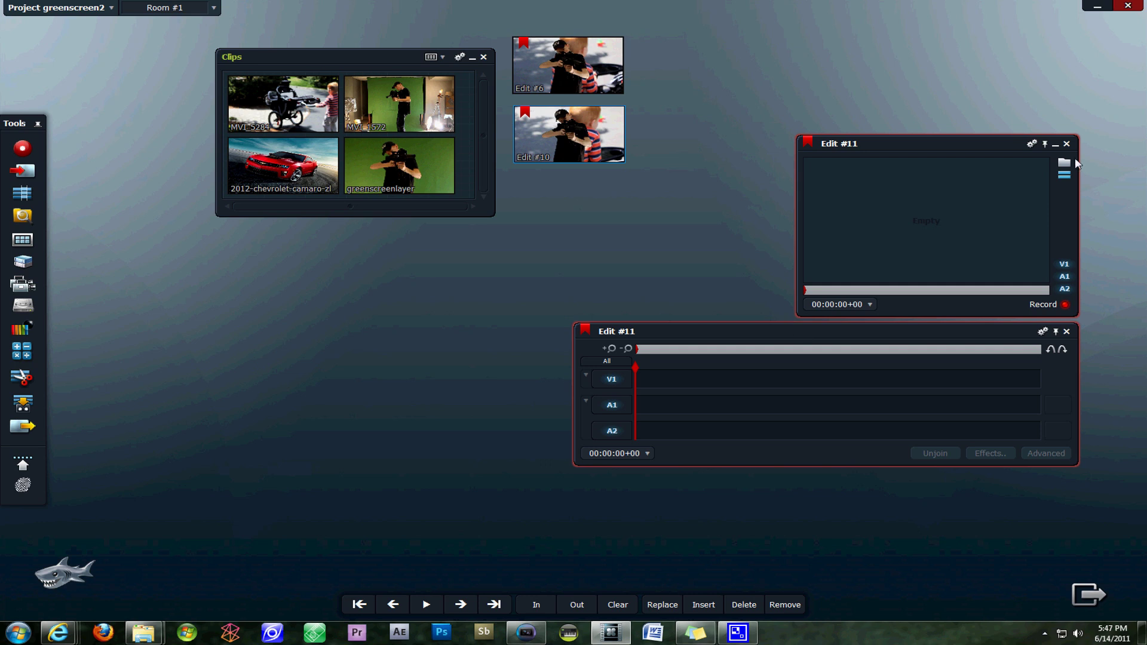
{"action": "left_click_drag", "start_coordinate": [371, 162], "coordinate": [855, 194]}
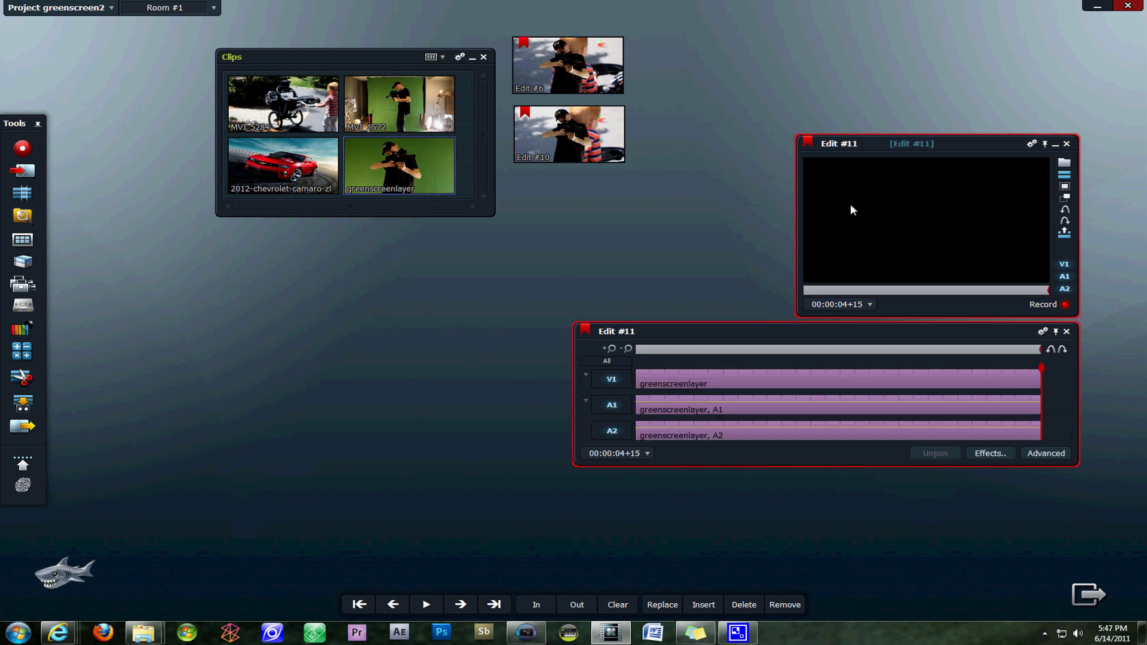
{"action": "left_click", "coordinate": [666, 349]}
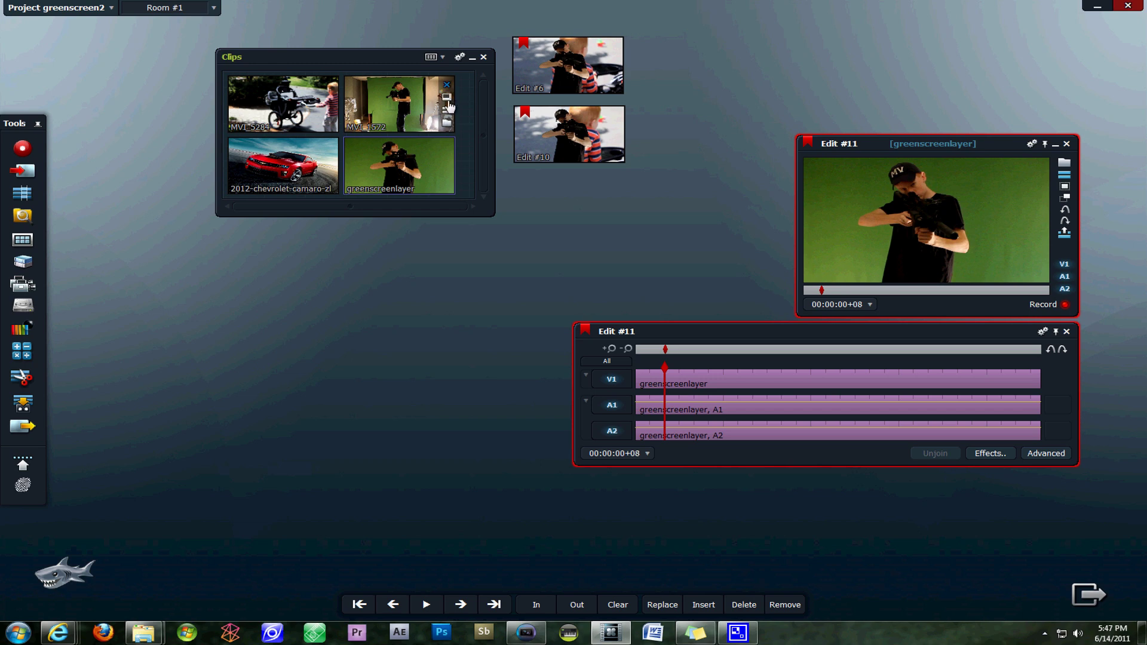
{"action": "left_click", "coordinate": [447, 100]}
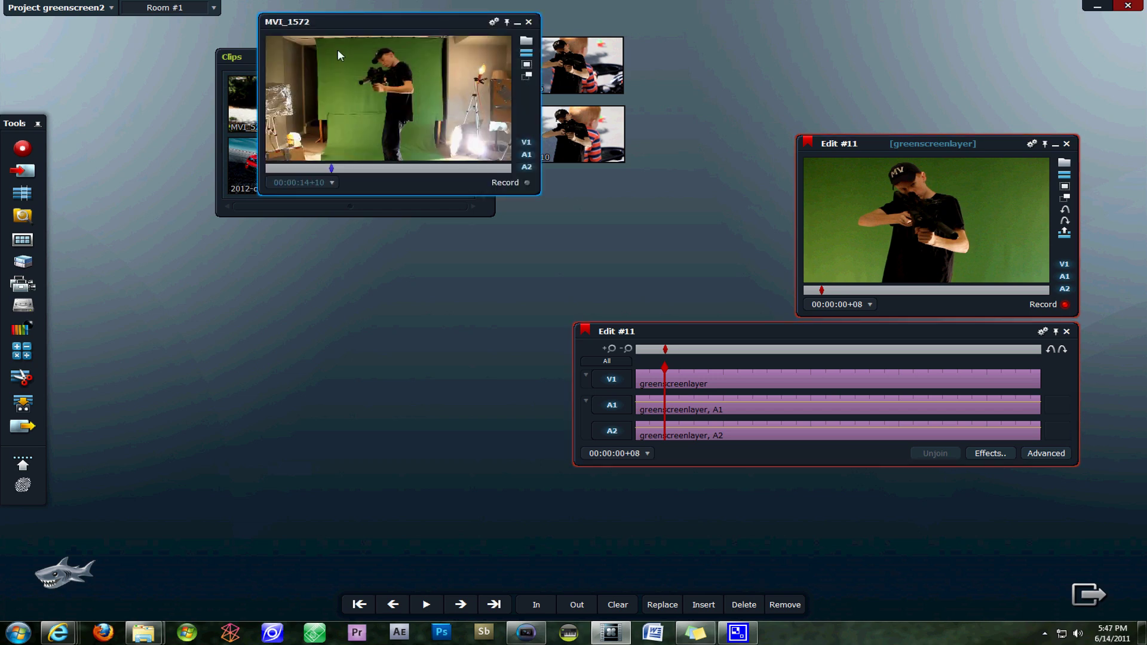
Close the MVI_1572 viewer and bring up the timeline's track options.
{"action": "left_click", "coordinate": [528, 22]}
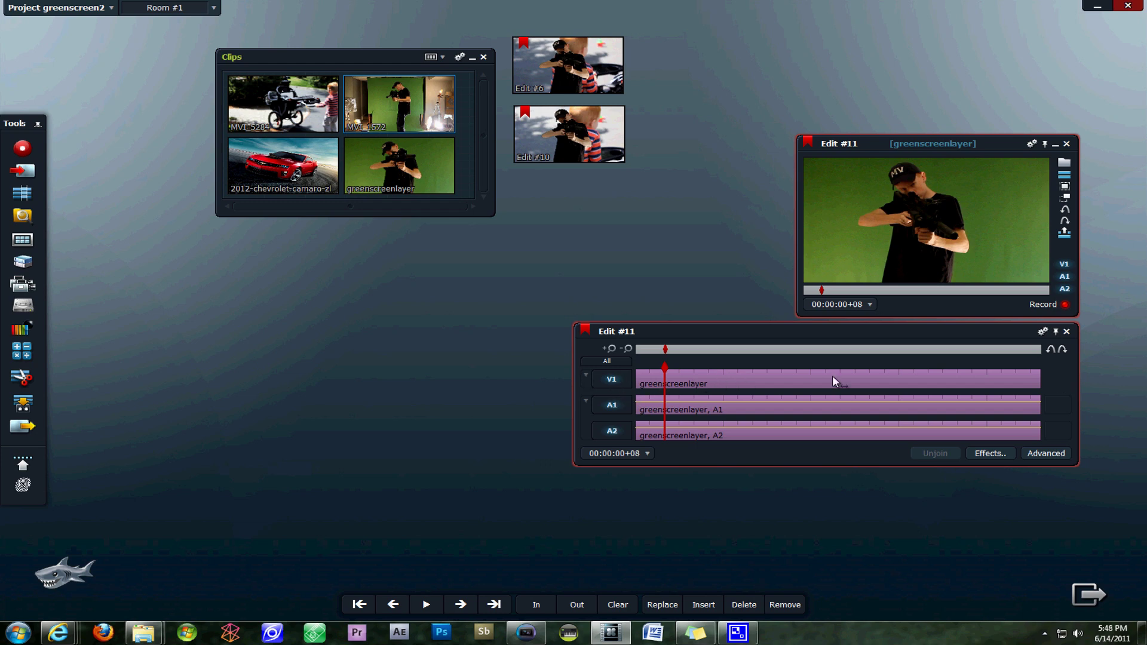
{"action": "right_click", "coordinate": [1060, 373]}
Add 1 new video track after V1 in Edit #11, creating an empty V2.
{"action": "left_click", "coordinate": [1010, 343]}
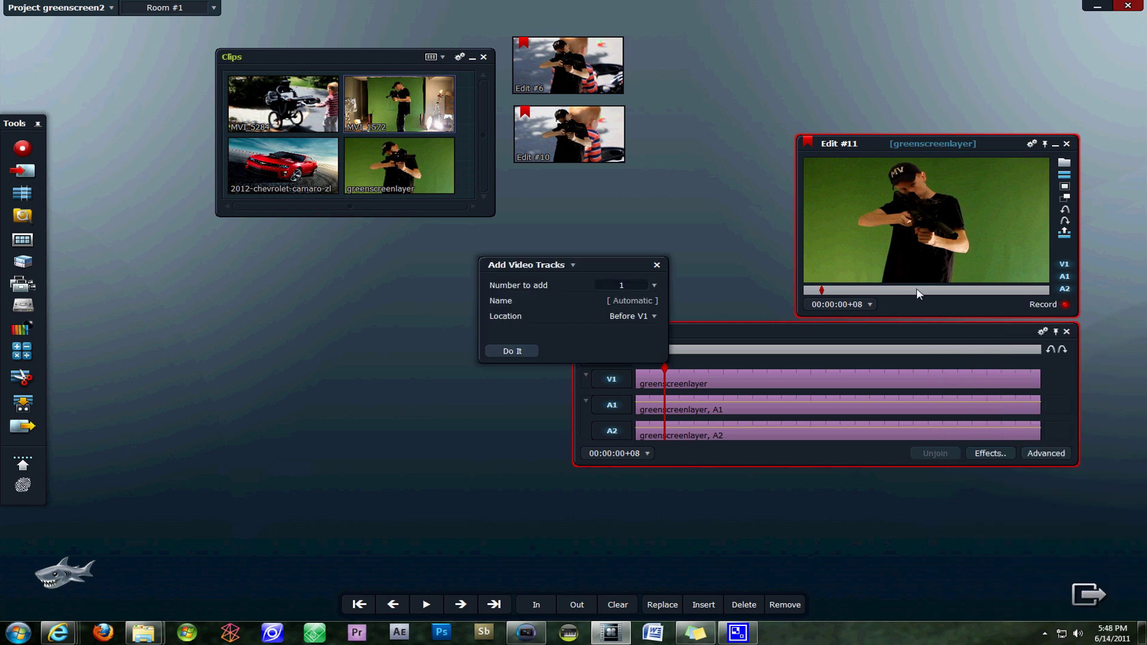
{"action": "left_click", "coordinate": [655, 286]}
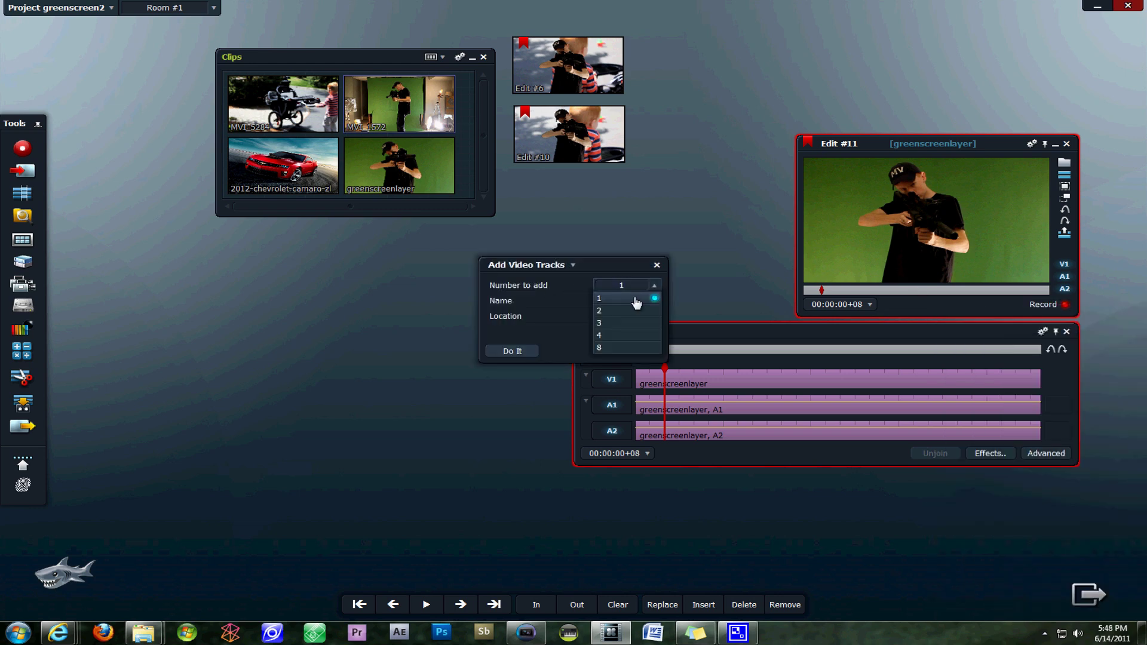
{"action": "left_click", "coordinate": [637, 297]}
{"action": "left_click", "coordinate": [573, 266]}
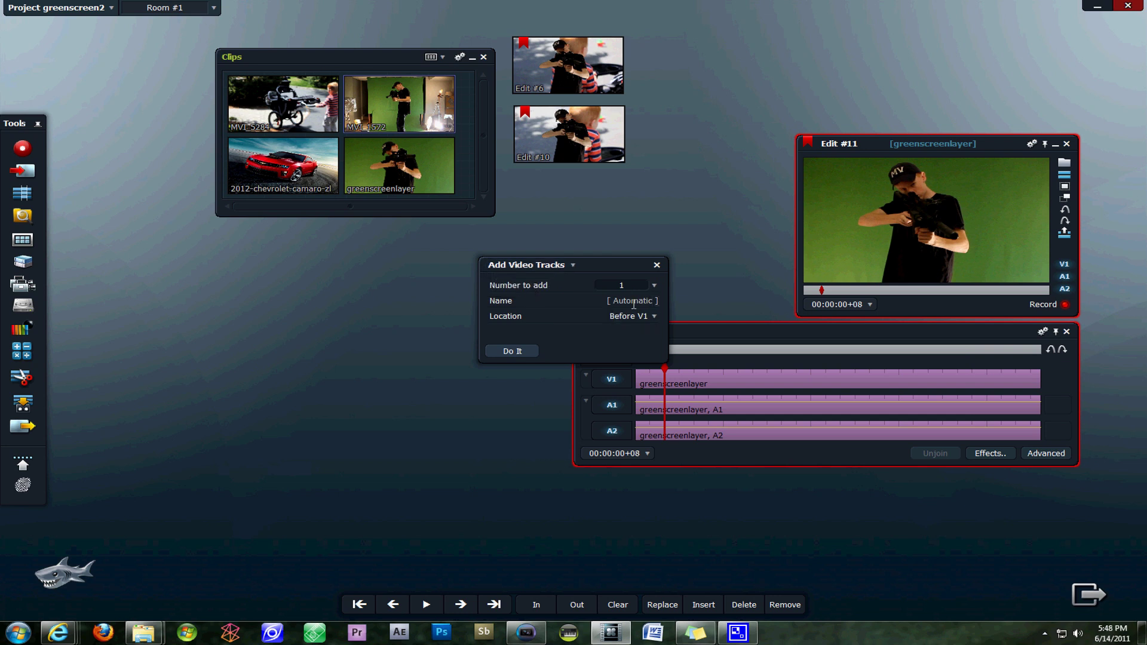
{"action": "left_click", "coordinate": [616, 318]}
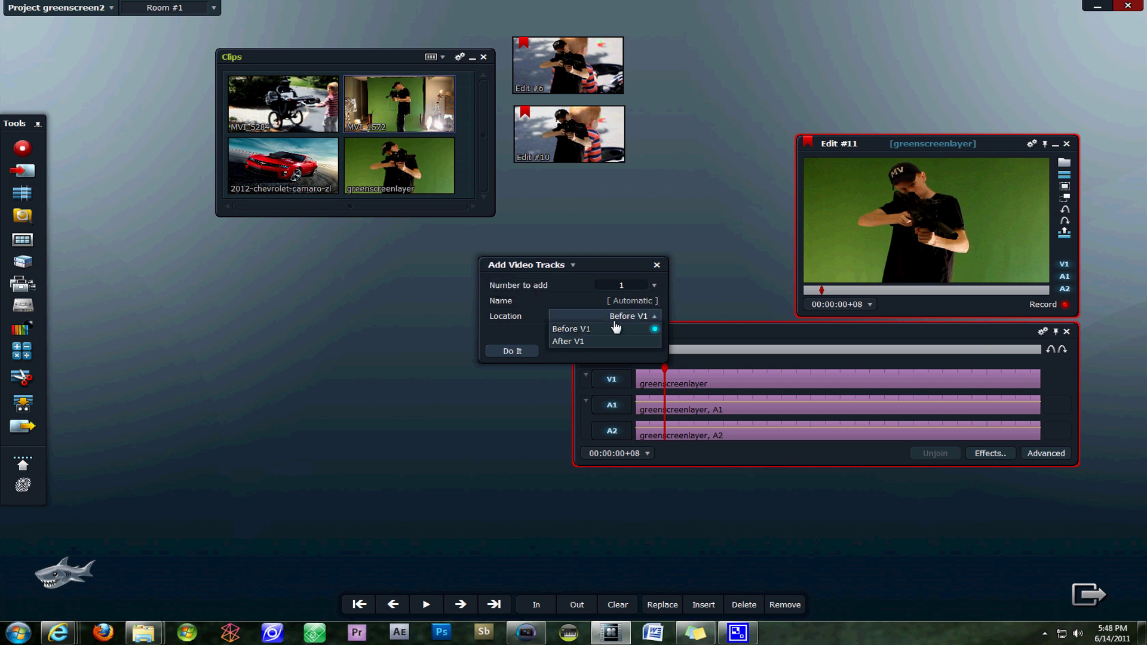
{"action": "left_click", "coordinate": [608, 343]}
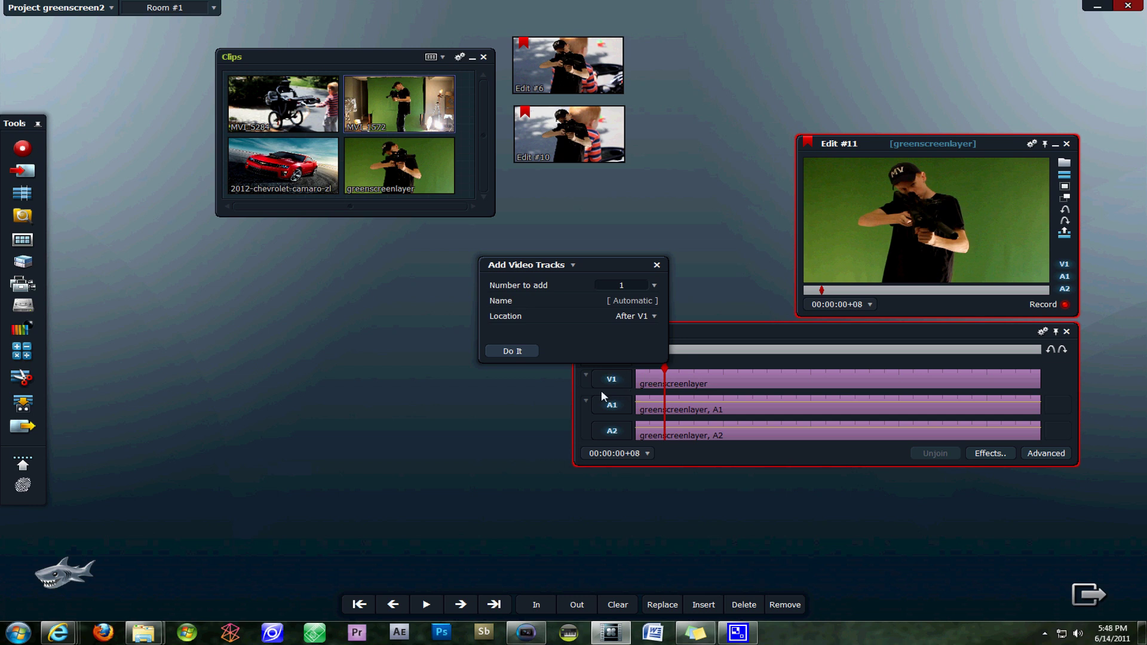
{"action": "left_click", "coordinate": [525, 357]}
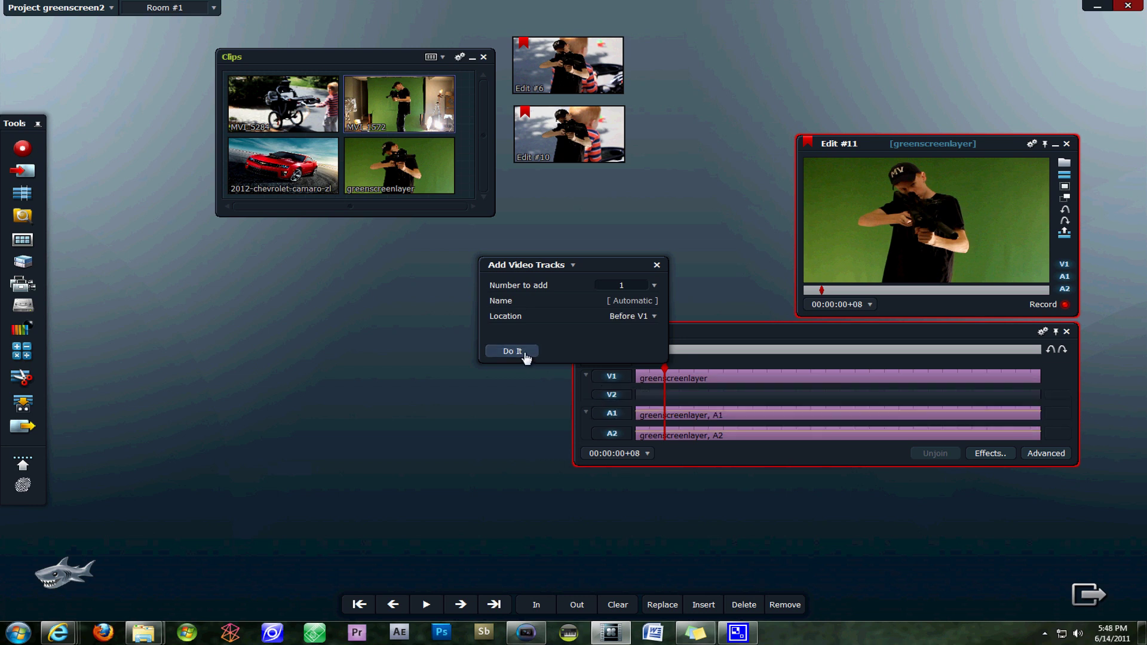
{"action": "left_click", "coordinate": [657, 267]}
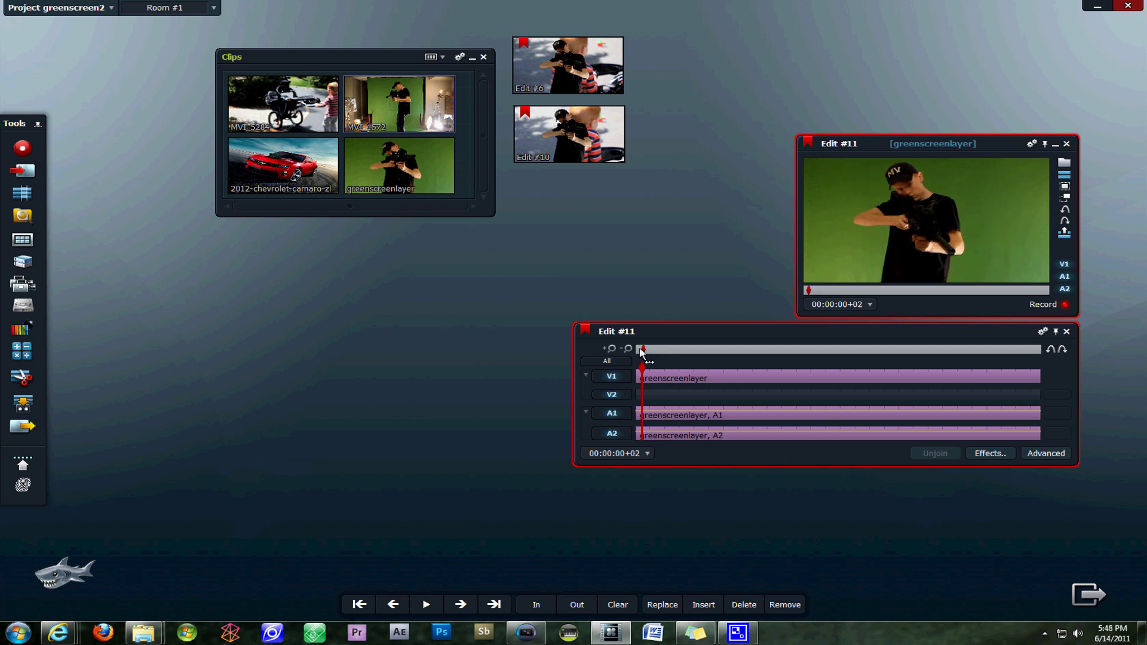
Mark In at the edit's first frame and Out at its last, then switch off the V1 greenscreen track.
{"action": "left_click", "coordinate": [635, 351]}
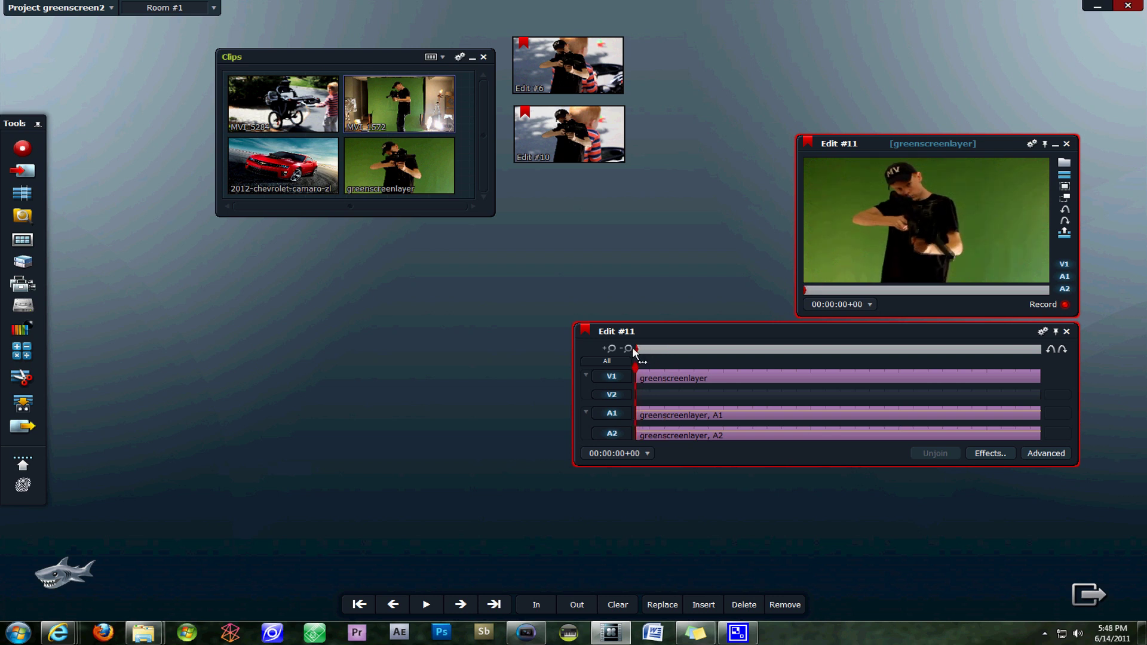
{"action": "left_click", "coordinate": [535, 606]}
{"action": "left_click", "coordinate": [885, 351]}
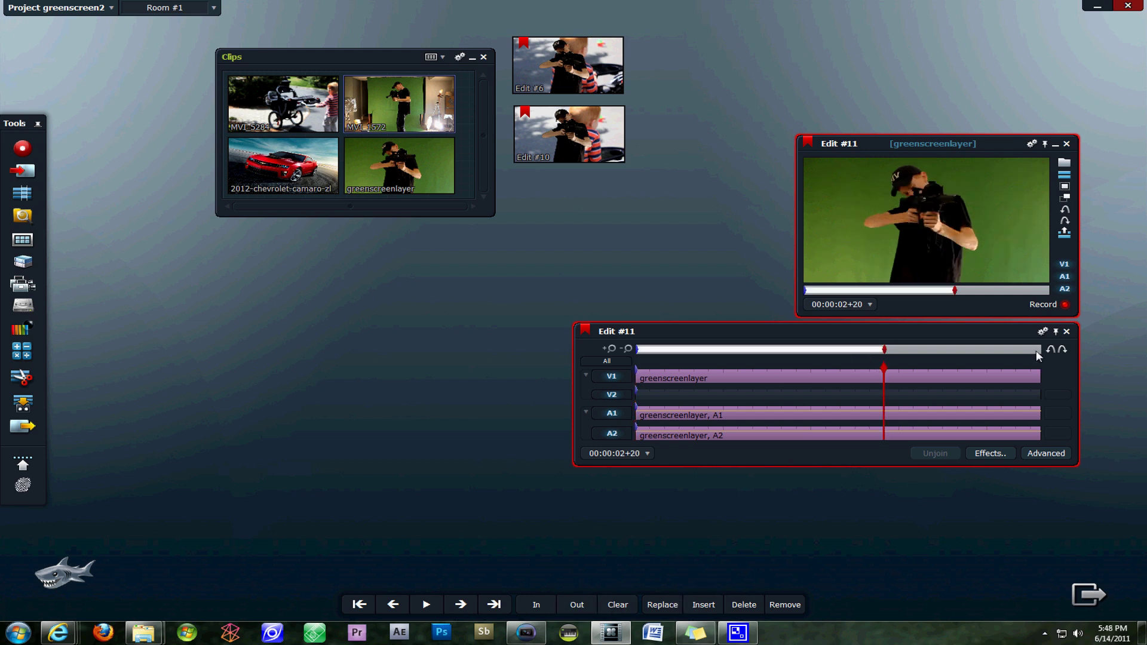
{"action": "left_click", "coordinate": [1038, 351]}
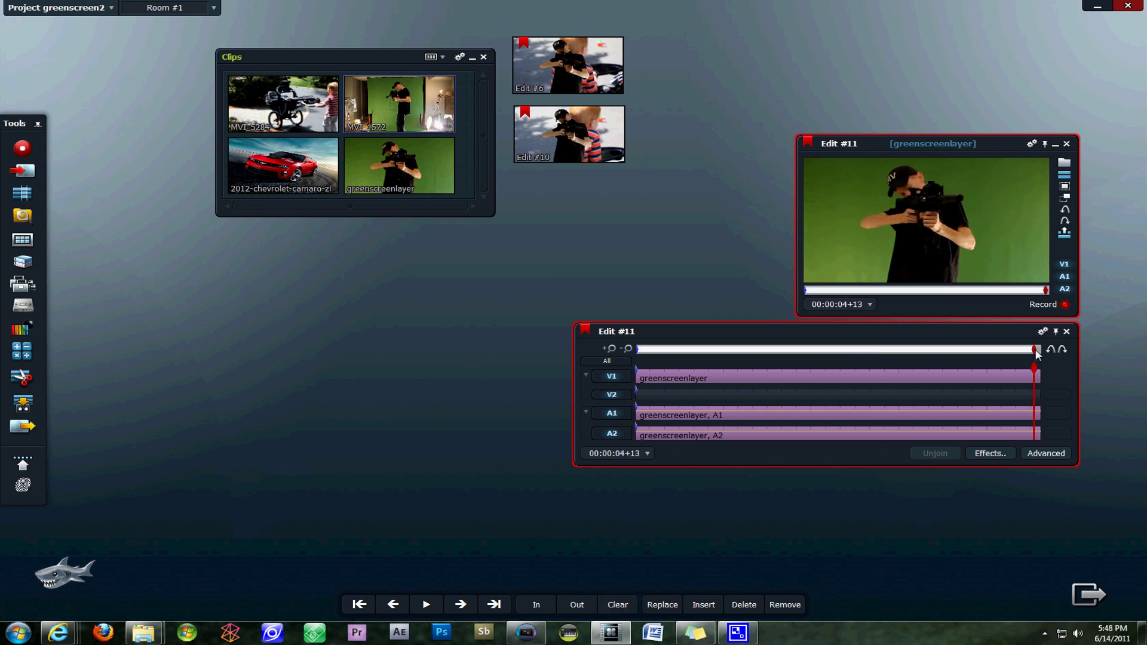
{"action": "left_click", "coordinate": [576, 603]}
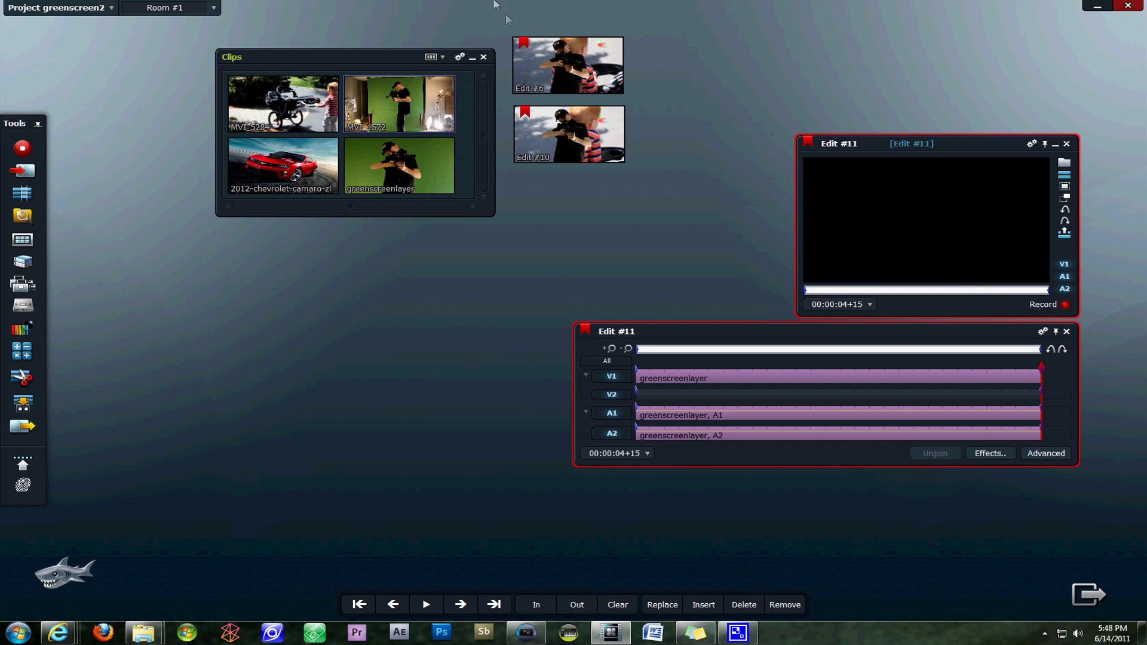
{"action": "left_click", "coordinate": [687, 349]}
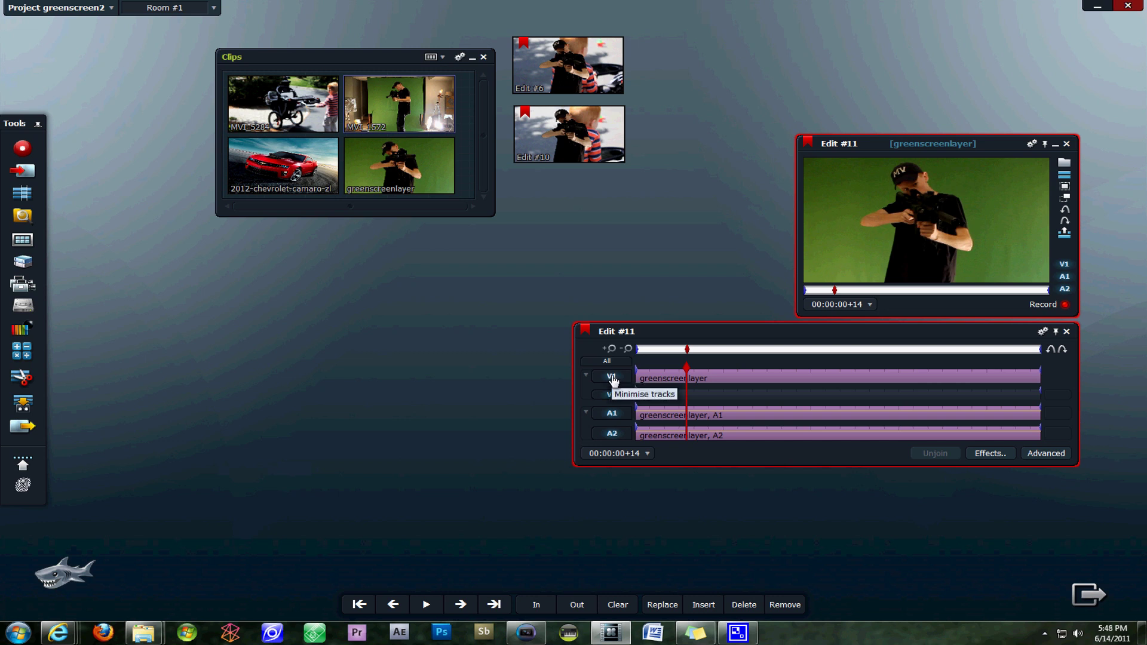
{"action": "left_click", "coordinate": [612, 377]}
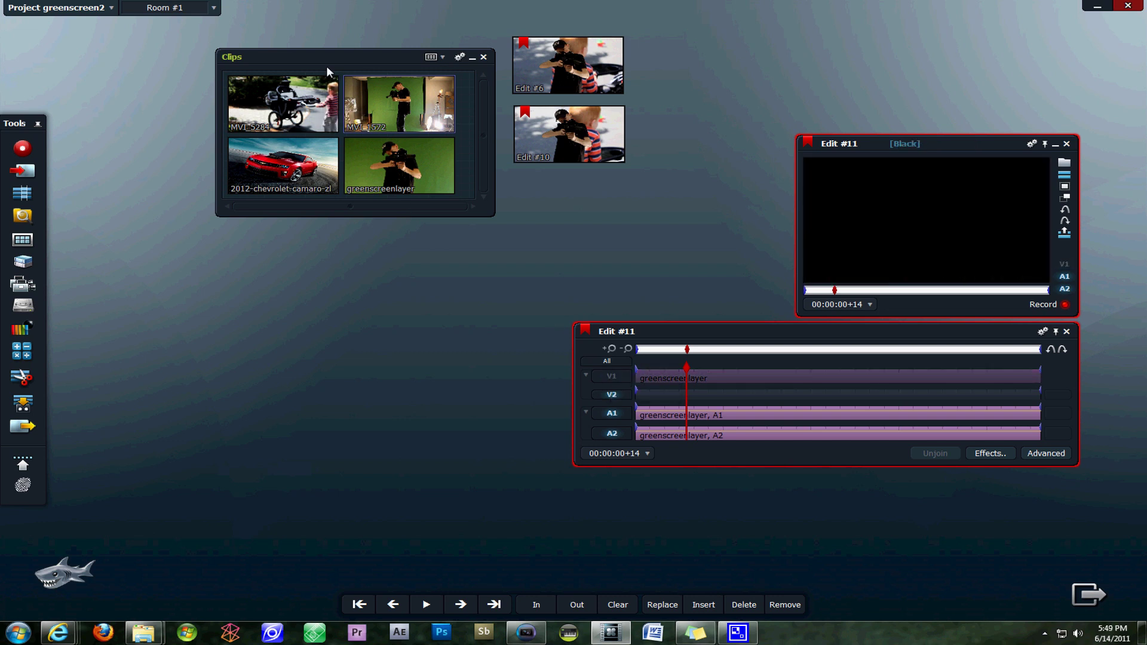
Open MVI_5284 in a viewer, rewind to its start and scrub through the footage.
{"action": "left_click", "coordinate": [330, 103]}
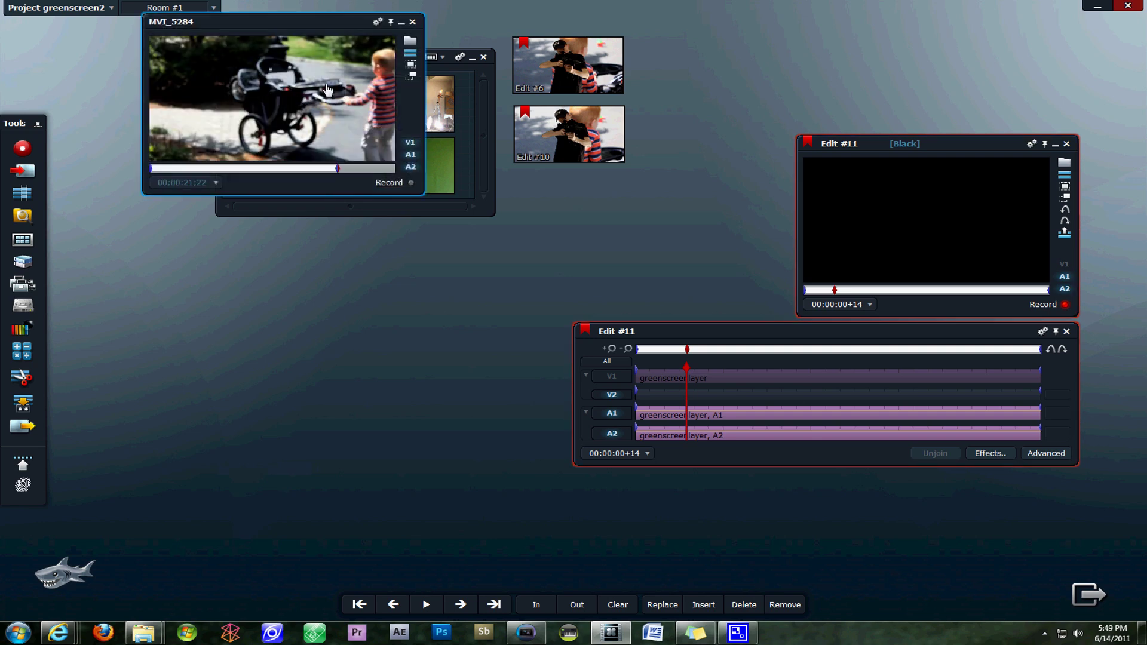
{"action": "left_click_drag", "start_coordinate": [319, 24], "coordinate": [287, 108]}
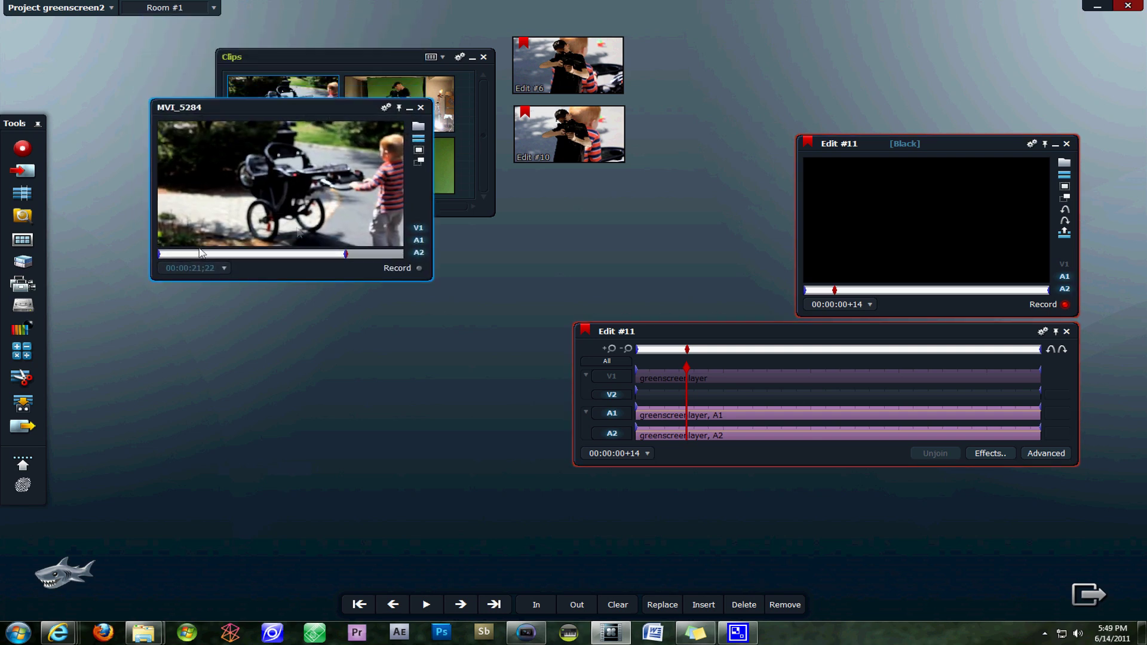
{"action": "left_click", "coordinate": [159, 255]}
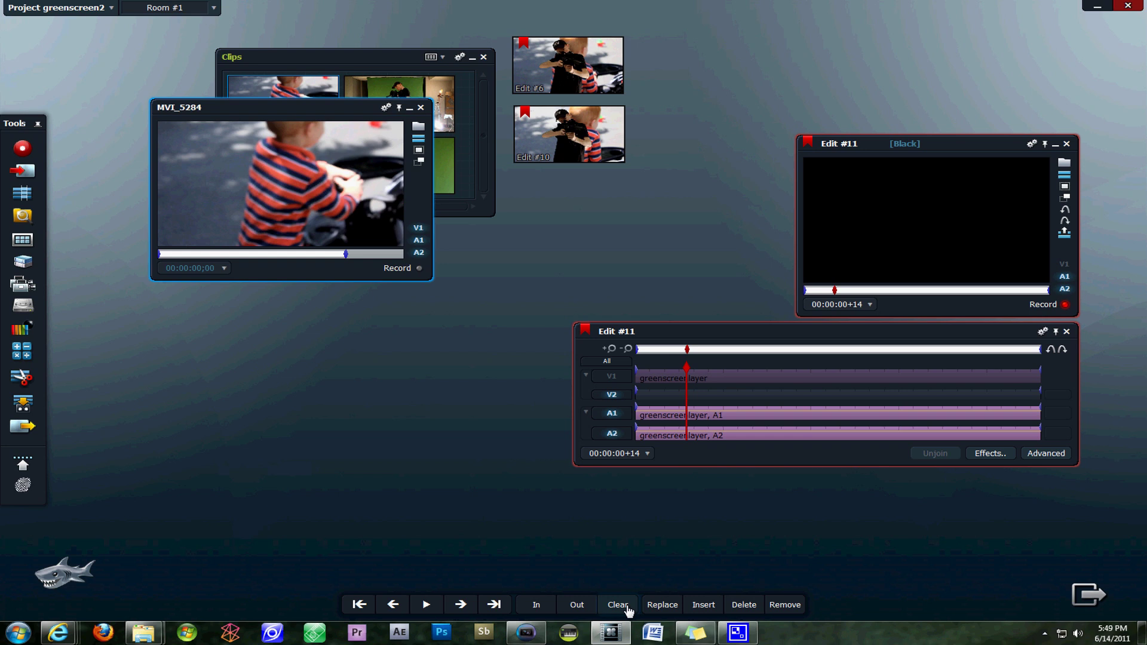
{"action": "mouse_move", "coordinate": [299, 256]}
{"action": "left_mouse_down"}
{"action": "mouse_move", "coordinate": [256, 258]}
{"action": "mouse_move", "coordinate": [300, 255]}
{"action": "left_mouse_up"}
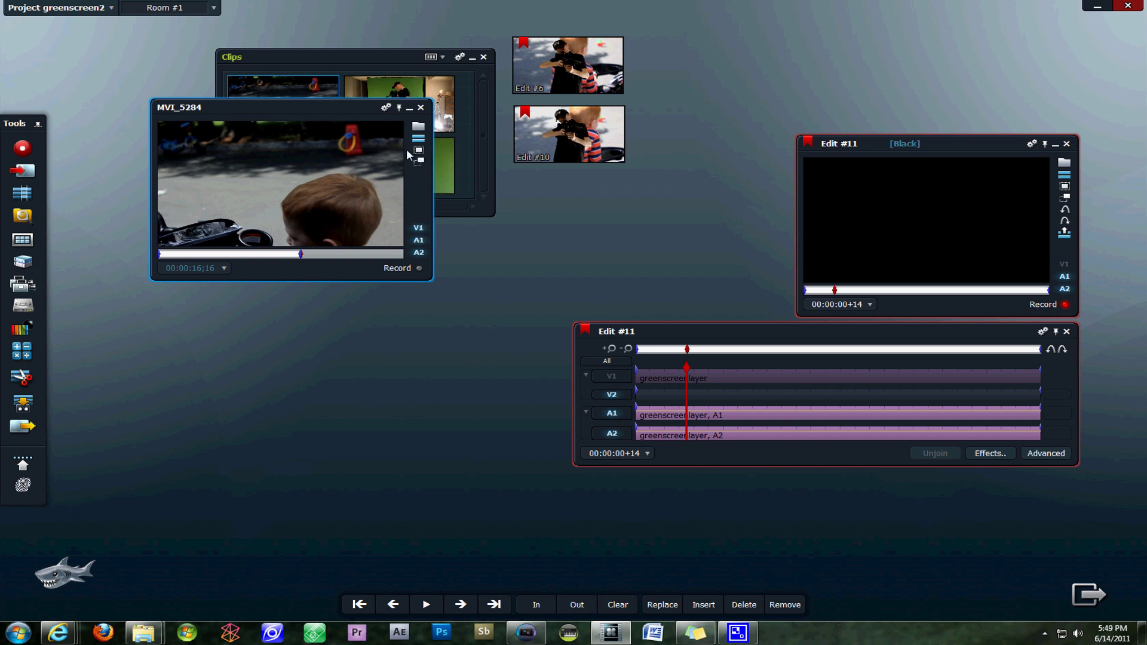
{"action": "left_click_drag", "start_coordinate": [326, 110], "coordinate": [435, 257]}
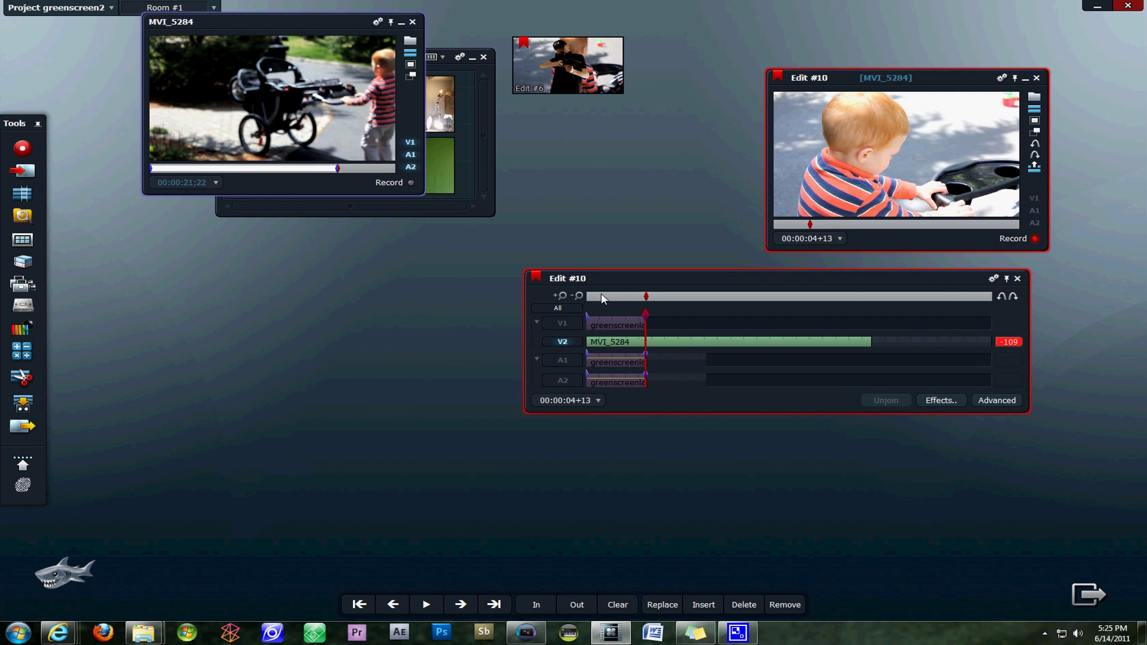
Select the V1 greenscreenlayer track and add the Video : Keying Greenscreen effect.
{"action": "left_click", "coordinate": [602, 296]}
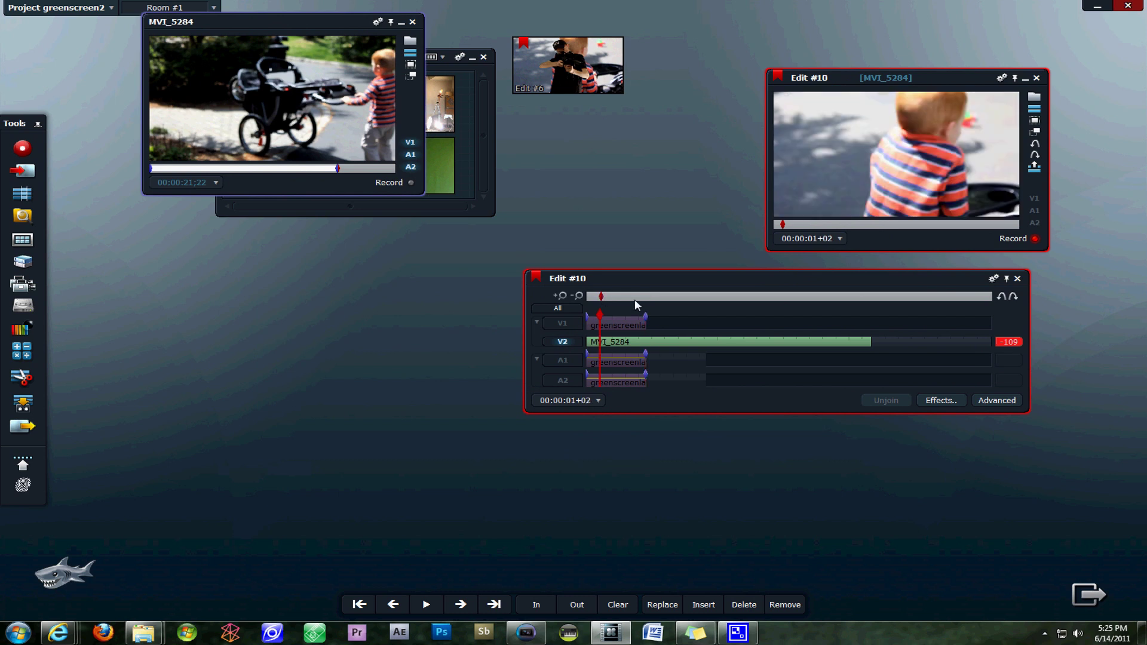
{"action": "left_click", "coordinate": [562, 324]}
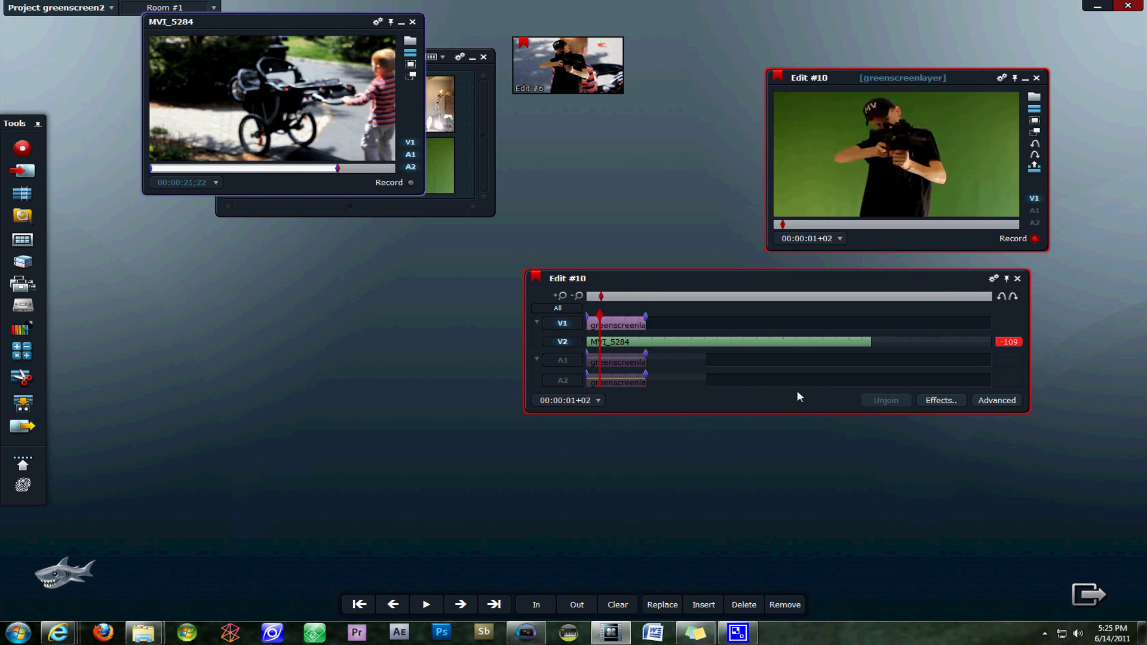
{"action": "left_click", "coordinate": [941, 401]}
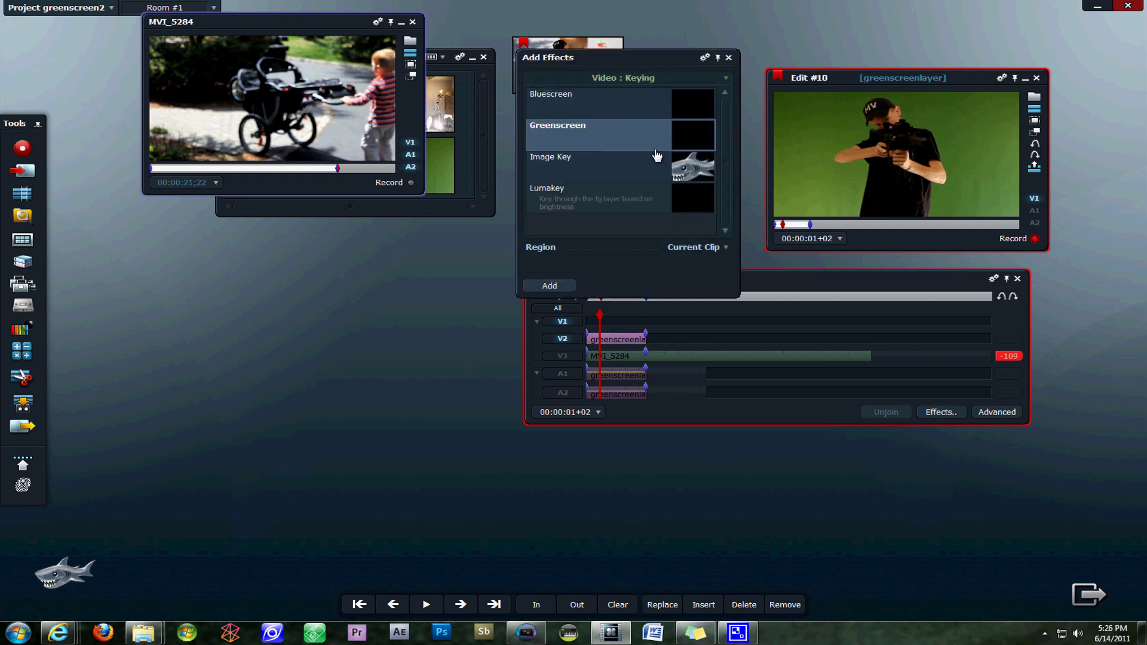
{"action": "left_click", "coordinate": [550, 286]}
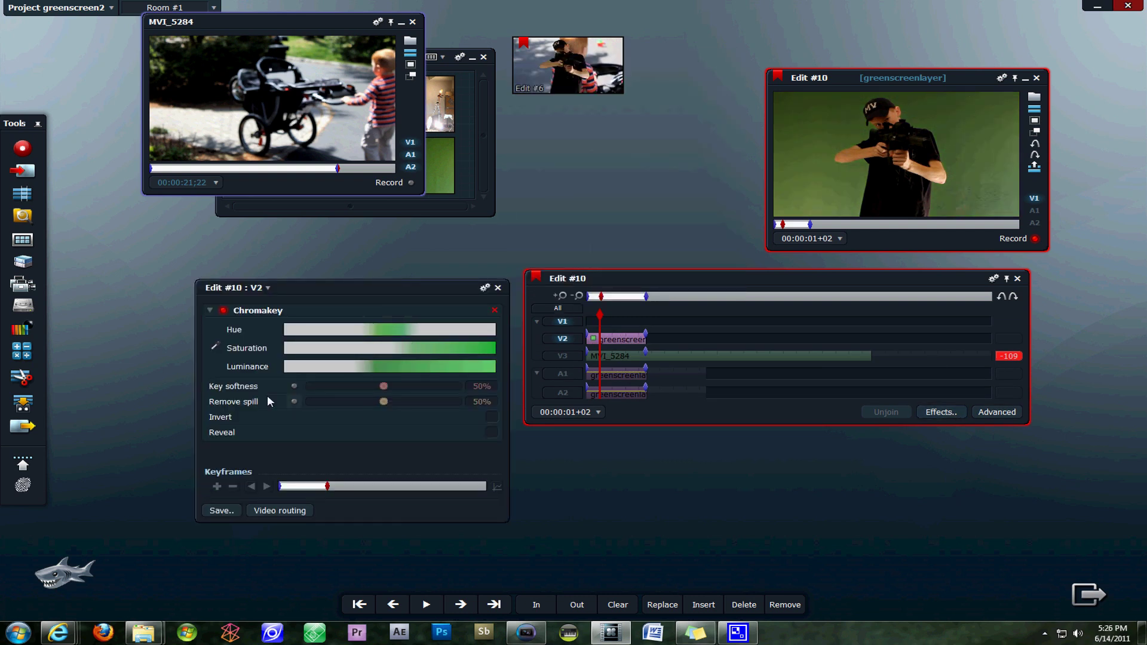
{"action": "left_click", "coordinate": [215, 347]}
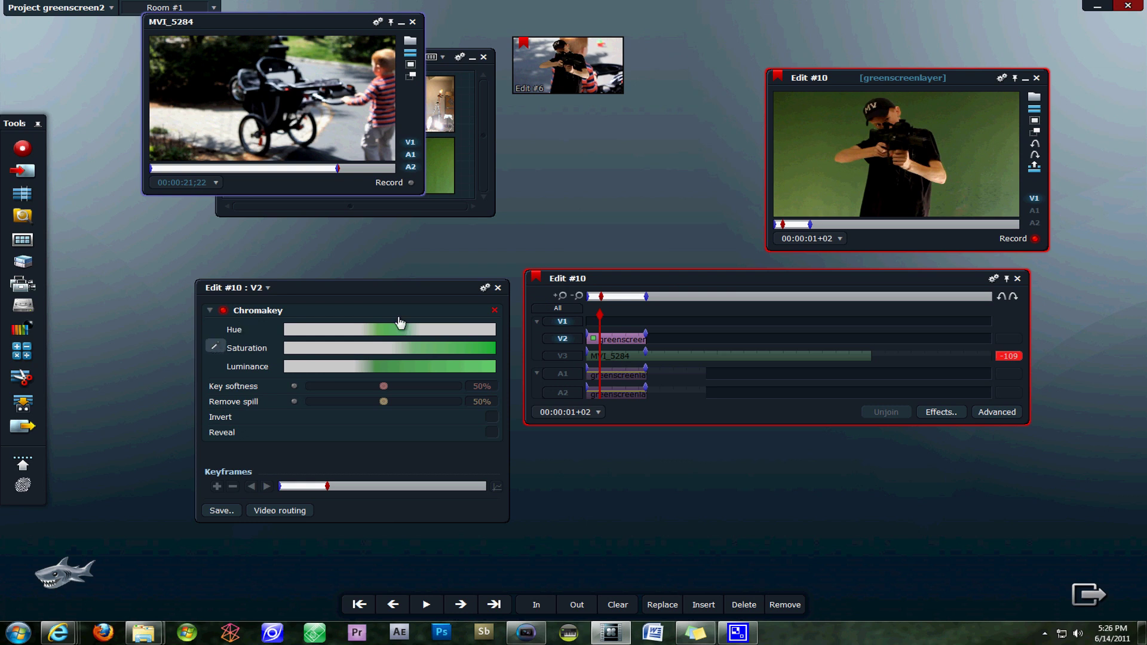
Sample the green backdrop, widen the Hue and Saturation ranges, and extend Luminance to maximum.
{"action": "left_click", "coordinate": [972, 127]}
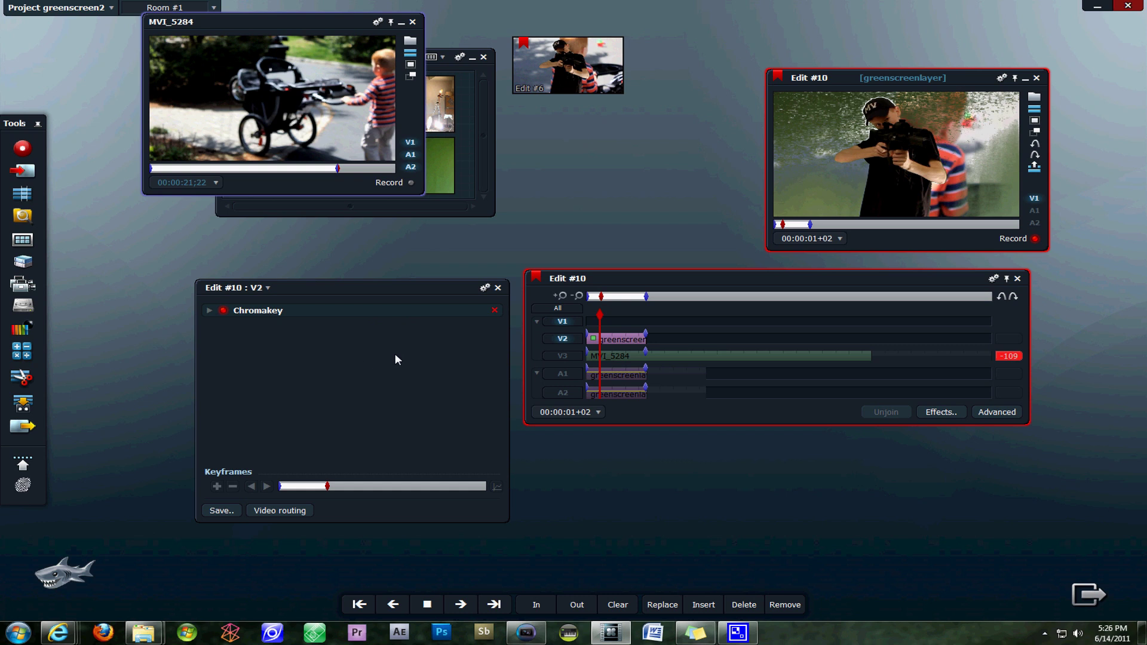
{"action": "left_click", "coordinate": [209, 310]}
{"action": "mouse_move", "coordinate": [464, 332]}
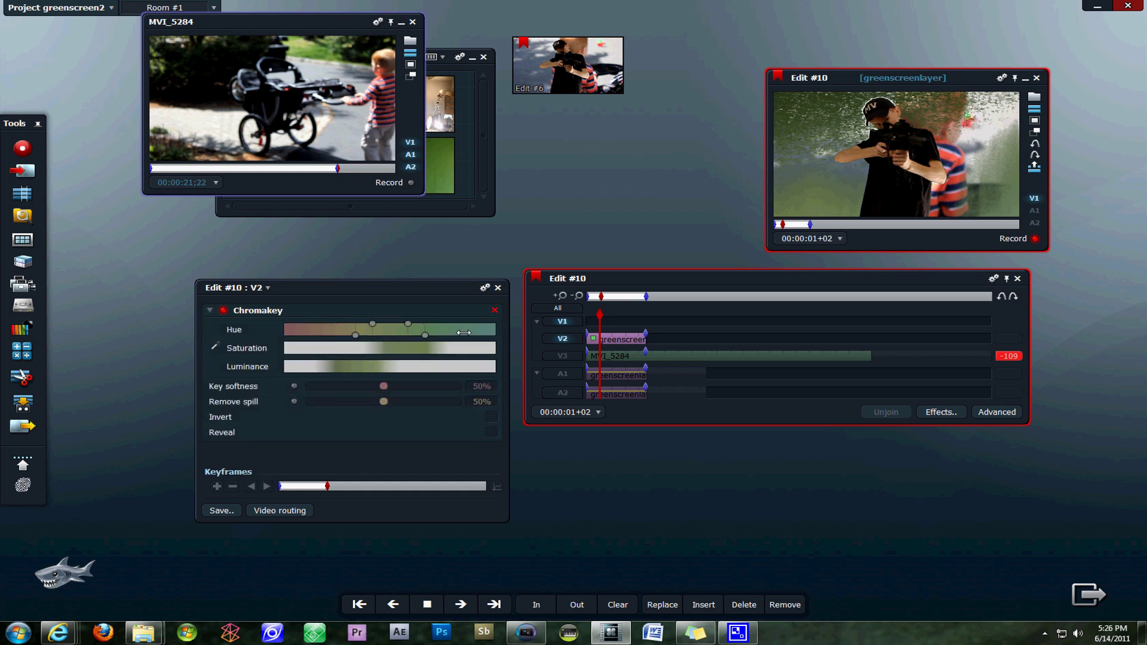
{"action": "left_click_drag", "start_coordinate": [442, 336], "coordinate": [503, 335]}
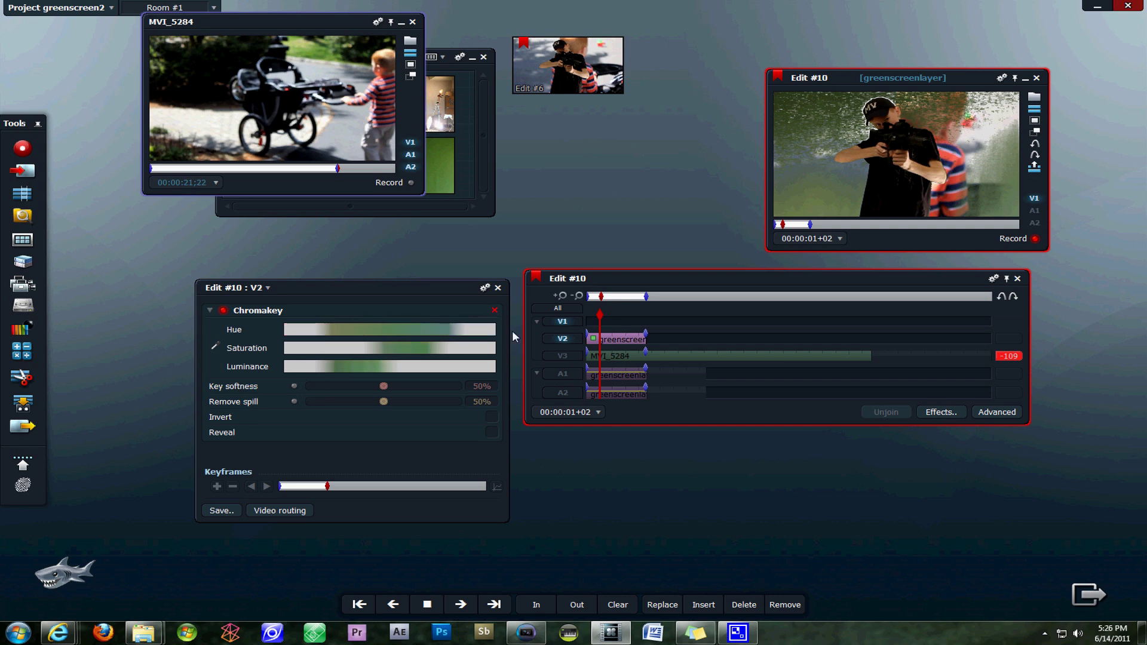
{"action": "mouse_move", "coordinate": [426, 353]}
{"action": "left_click_drag", "start_coordinate": [435, 354], "coordinate": [523, 353]}
{"action": "mouse_move", "coordinate": [414, 372]}
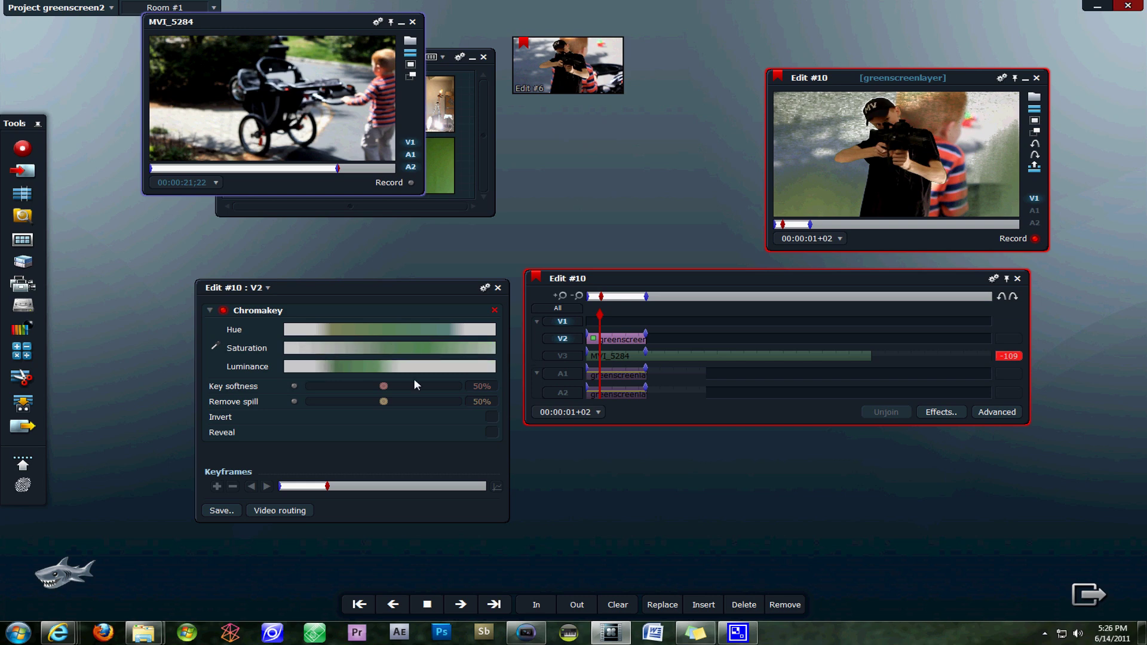
{"action": "left_click_drag", "start_coordinate": [464, 371], "coordinate": [542, 367]}
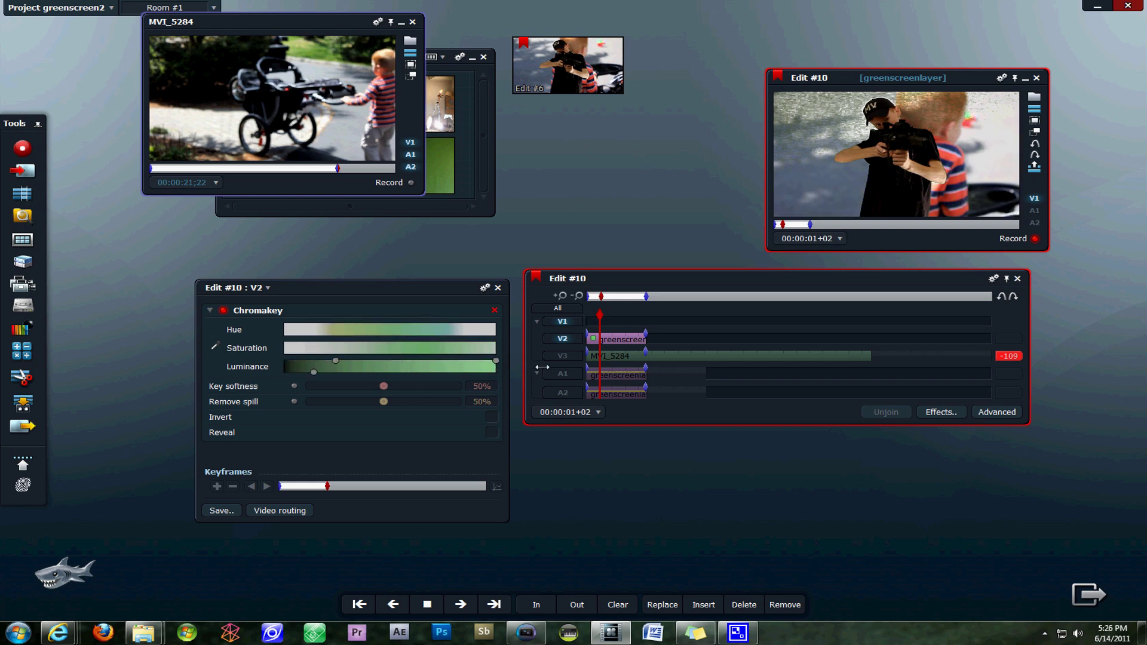
Set Remove spill to 100% and Key softness to 64.81%, widen Saturation further, and close the settings.
{"action": "left_click_drag", "start_coordinate": [383, 402], "coordinate": [494, 407]}
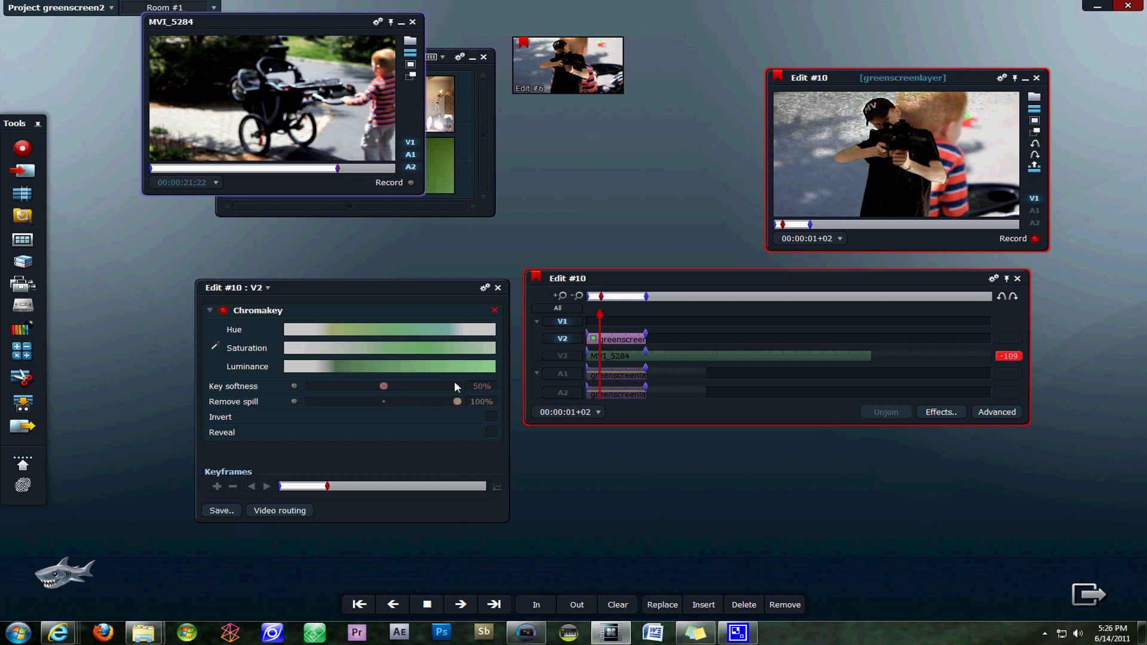
{"action": "left_click_drag", "start_coordinate": [384, 386], "coordinate": [408, 388]}
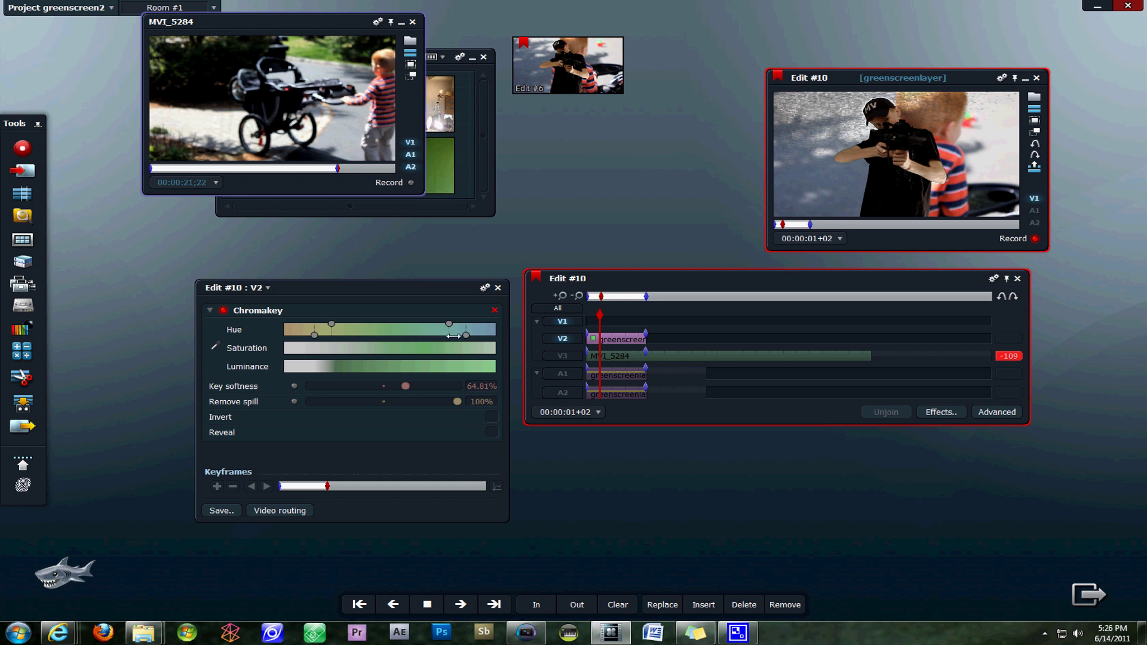
{"action": "mouse_move", "coordinate": [458, 347]}
{"action": "left_click_drag", "start_coordinate": [426, 343], "coordinate": [470, 349]}
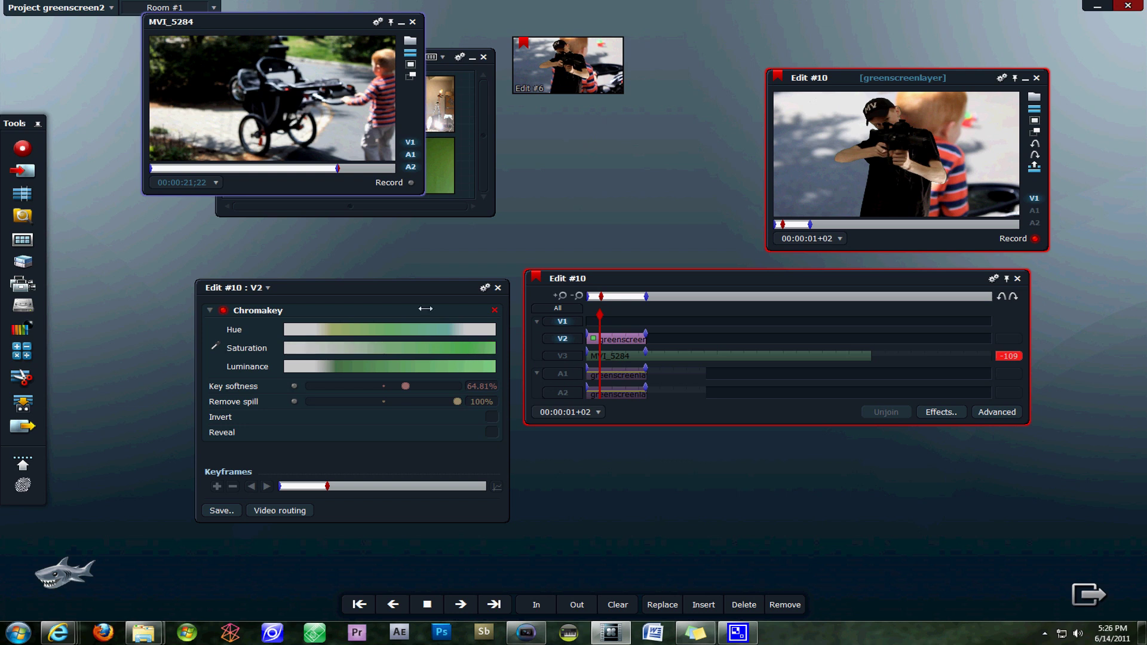
{"action": "left_click", "coordinate": [498, 289]}
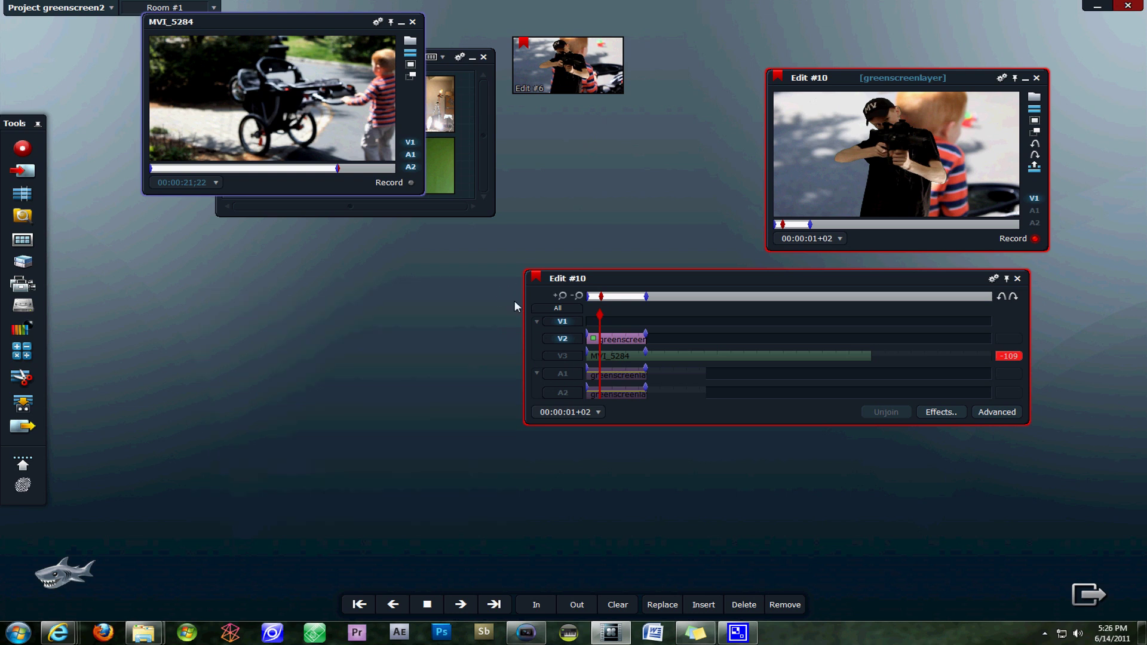
Zoom the timeline to fit and enable the MVI_5284 background track.
{"action": "left_click", "coordinate": [562, 296]}
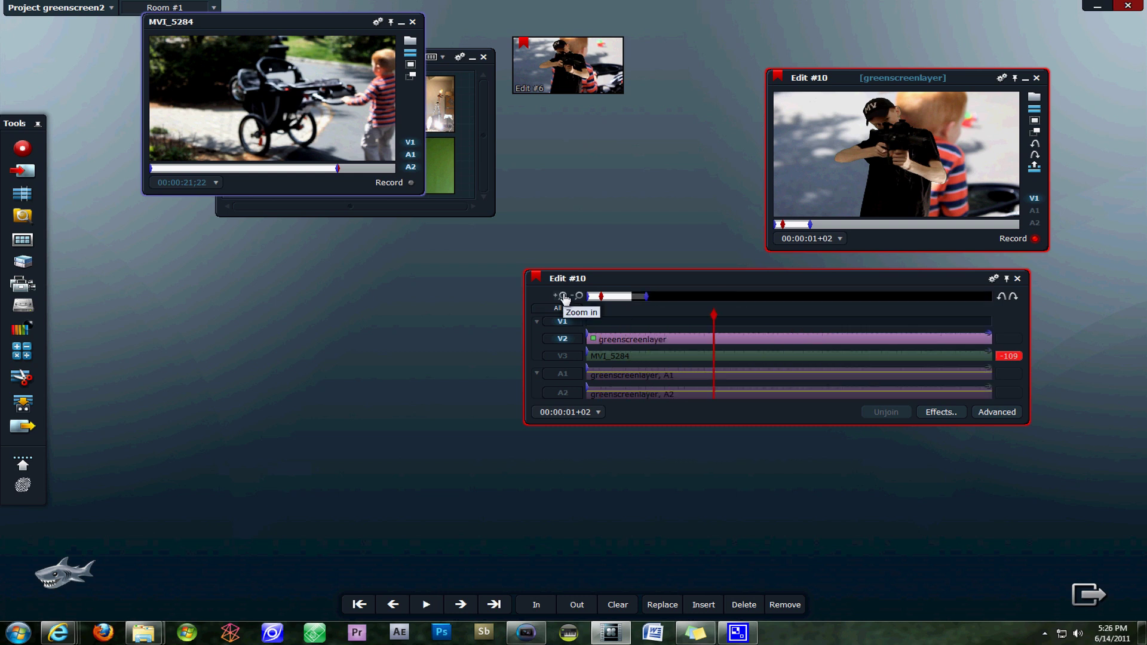
{"action": "left_click", "coordinate": [560, 357]}
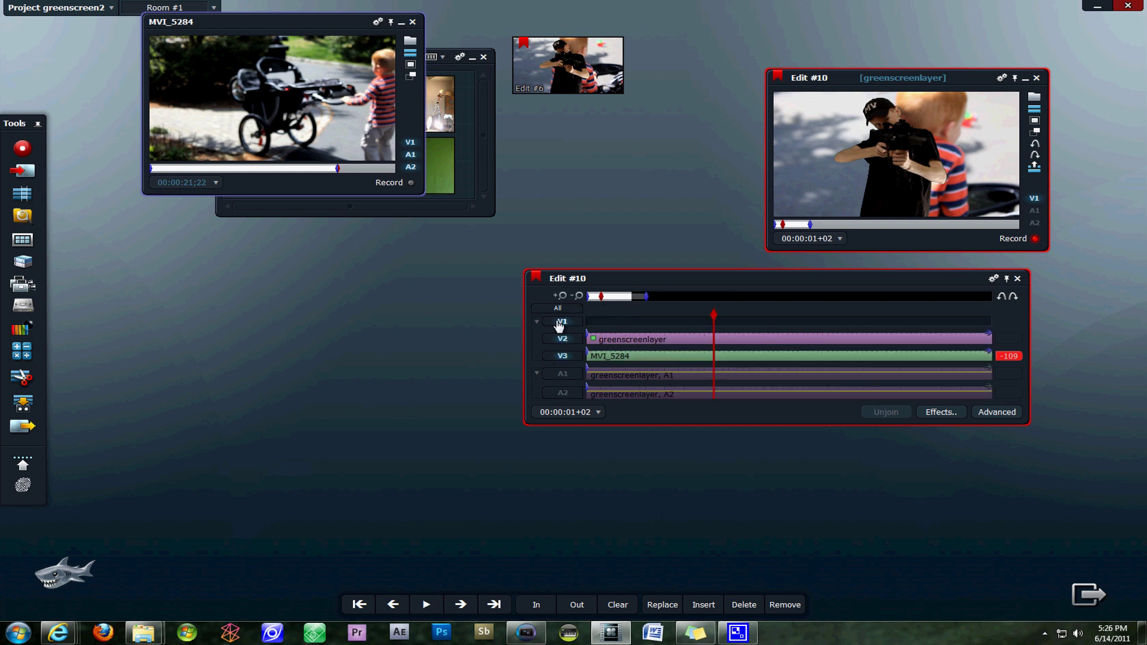